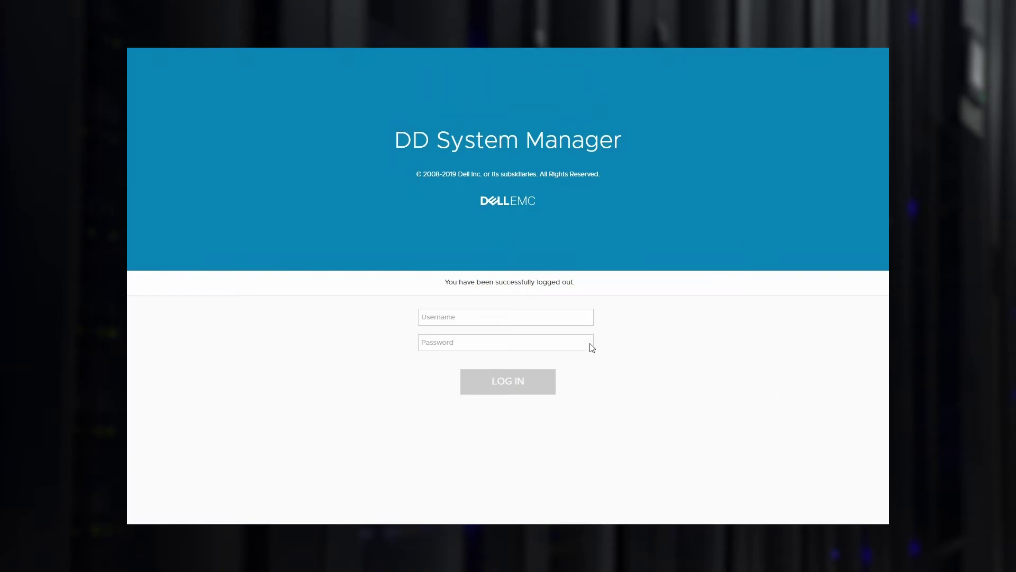
- Log in to DD System Manager as sysadmin with the administrator password
left_click(559, 317)
type("sysadmin")
key("Tab")
type("•••••")
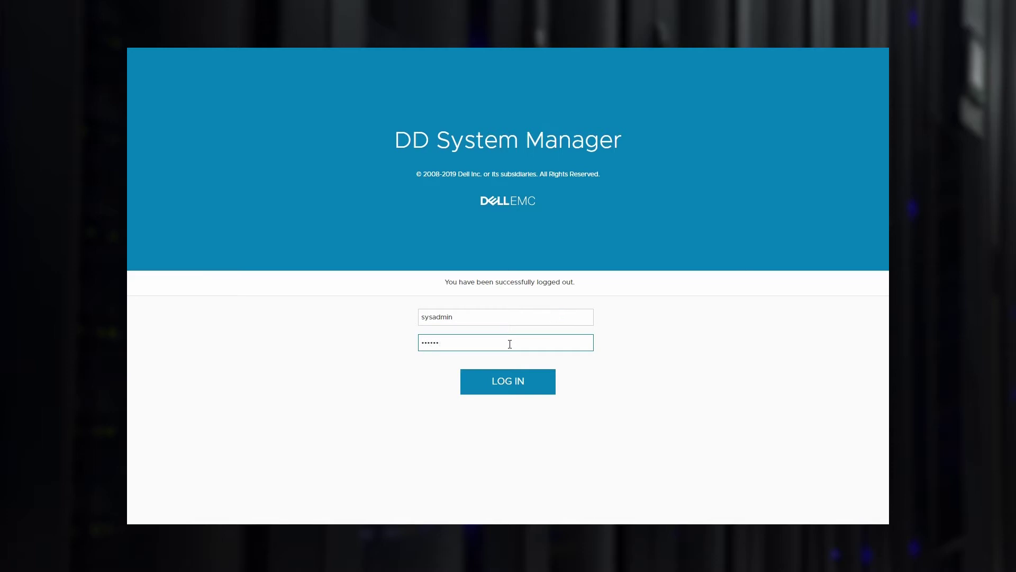
left_click(512, 381)
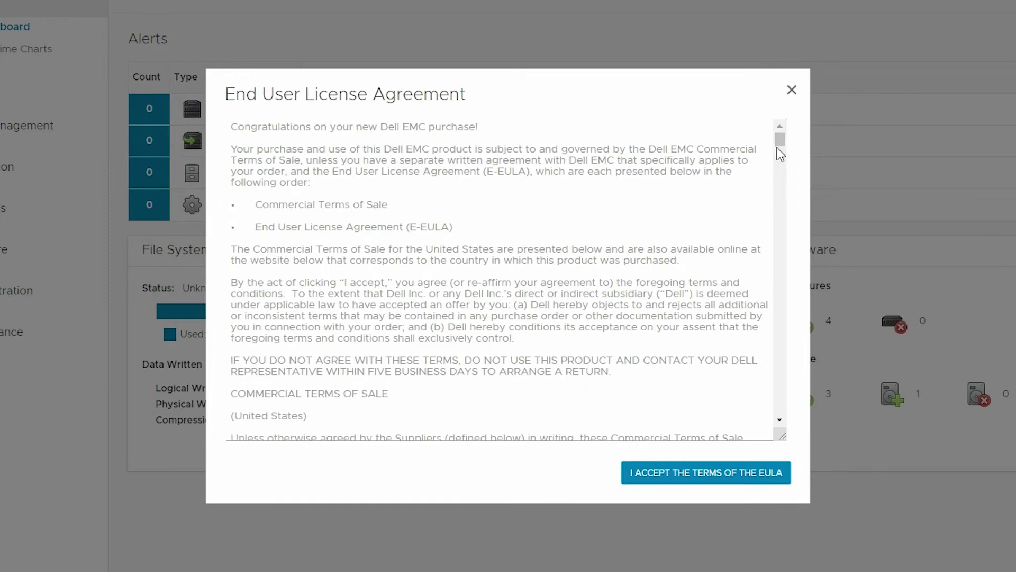
- Scroll through the end user license agreement and accept its terms
left_click_drag(779, 153, 773, 425)
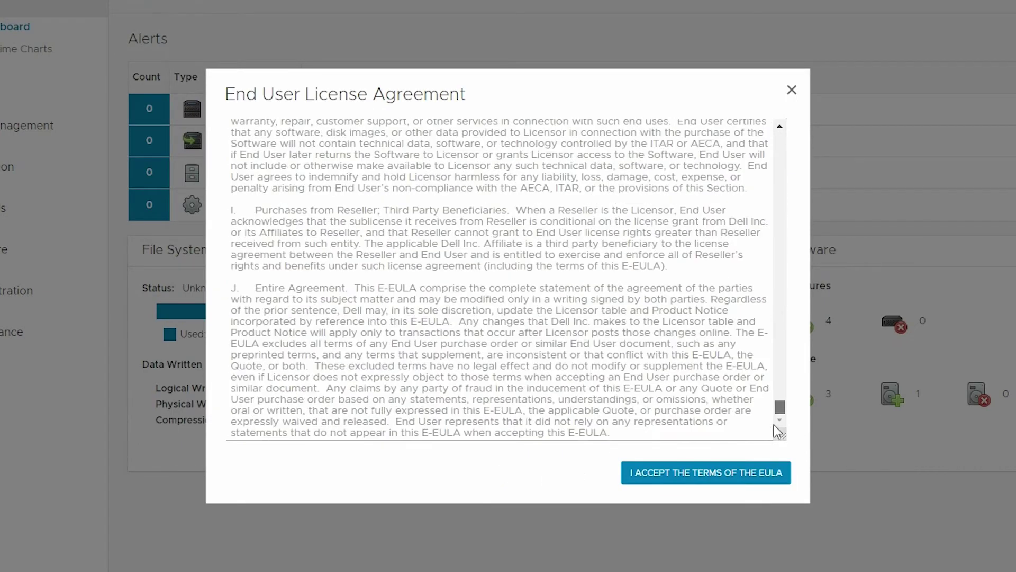
left_click(705, 476)
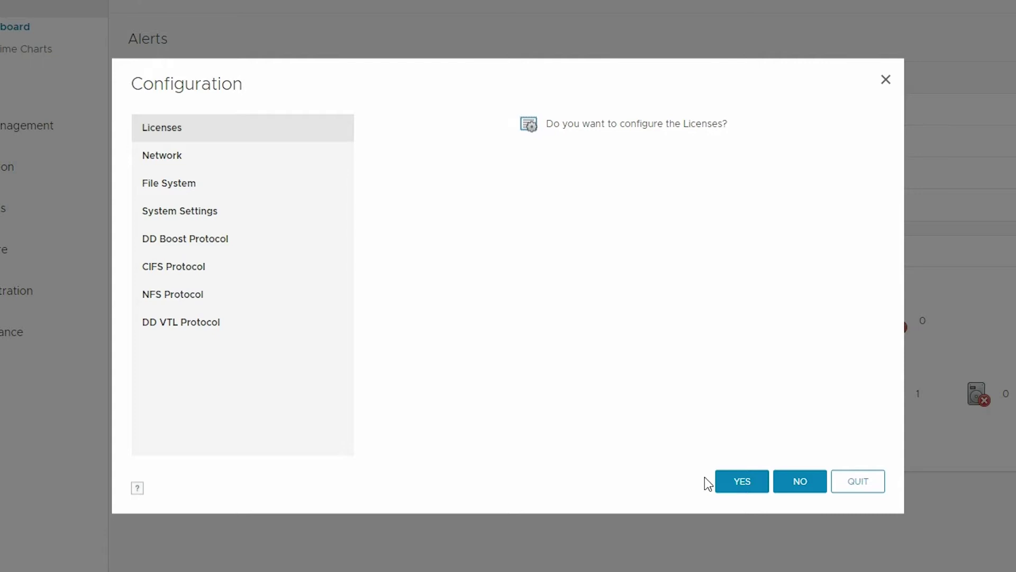
- Upload and apply the dd9900.lic license file, giving 523.87 TiB of capacity
left_click(736, 484)
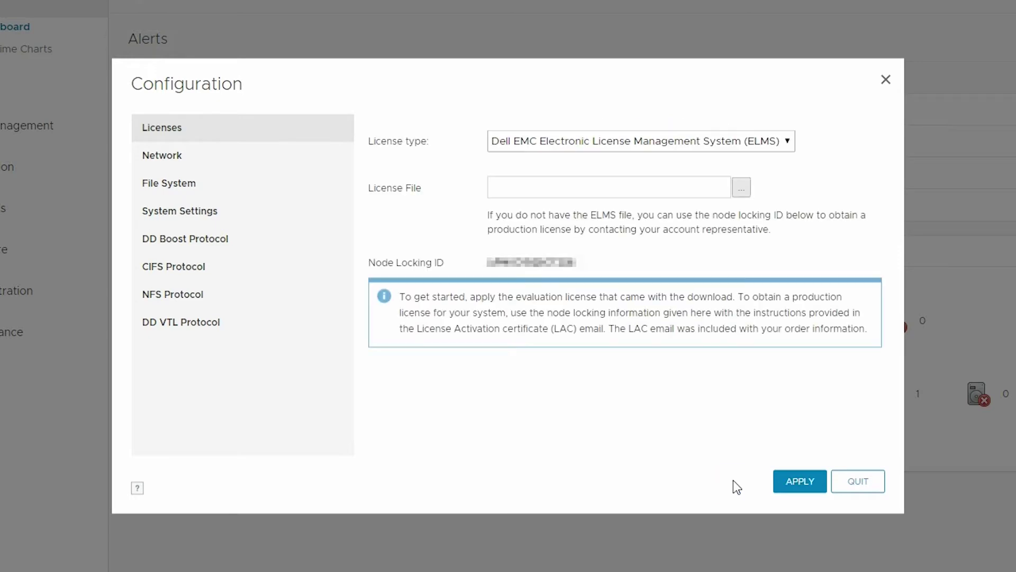
left_click(741, 187)
left_click(209, 112)
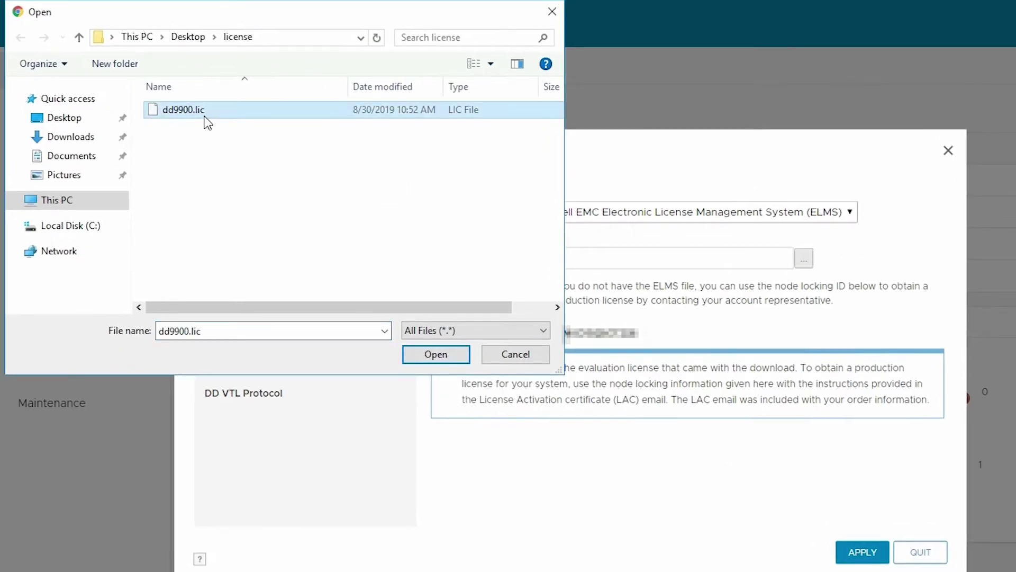
left_click(427, 350)
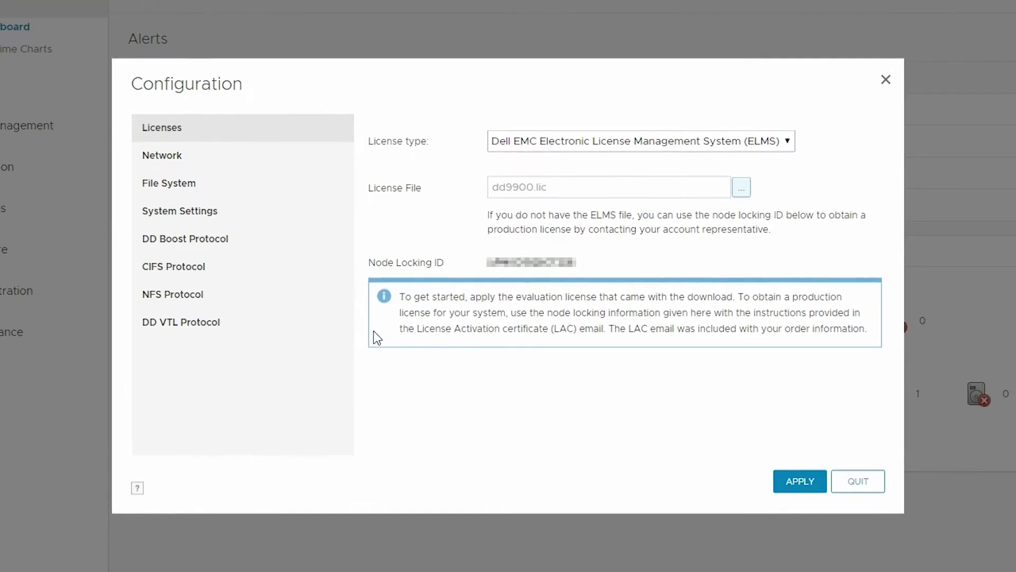
left_click(800, 481)
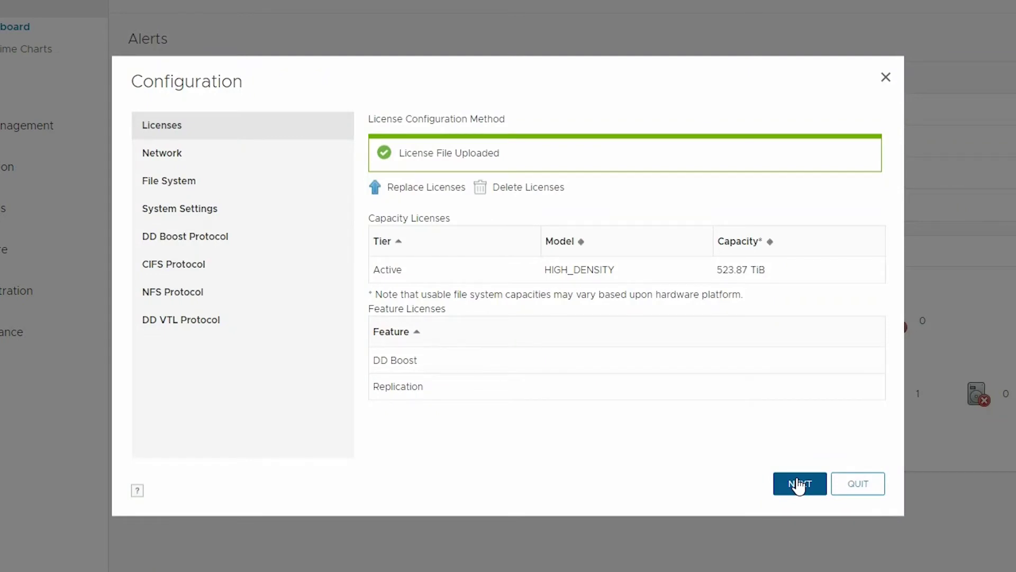
left_click(799, 484)
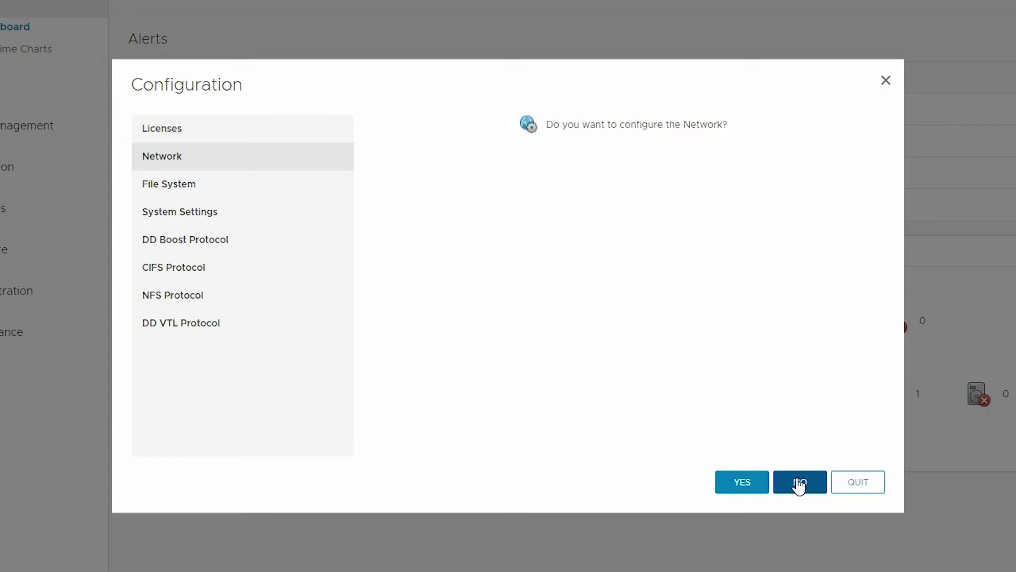
- Submit network settings for host DD9900.dellemc.com, ethMa 192.168.60.215, and two DNS servers
left_click(744, 483)
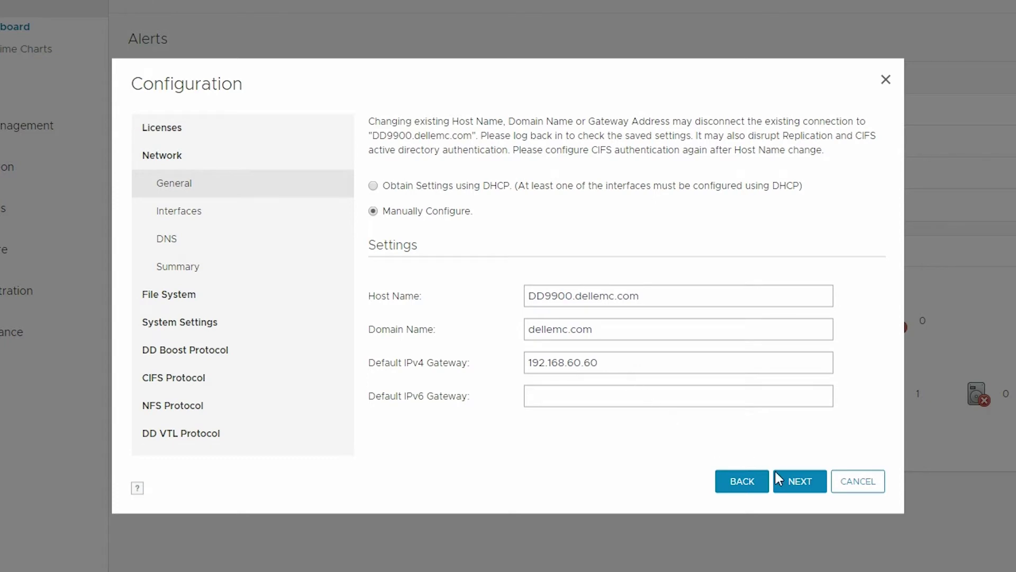
left_click(800, 482)
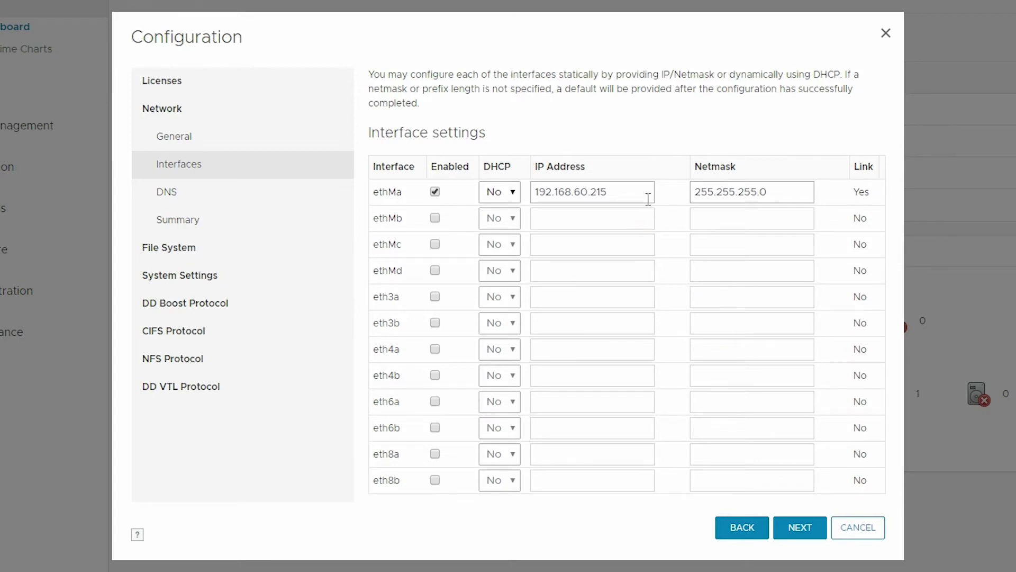
left_click(809, 536)
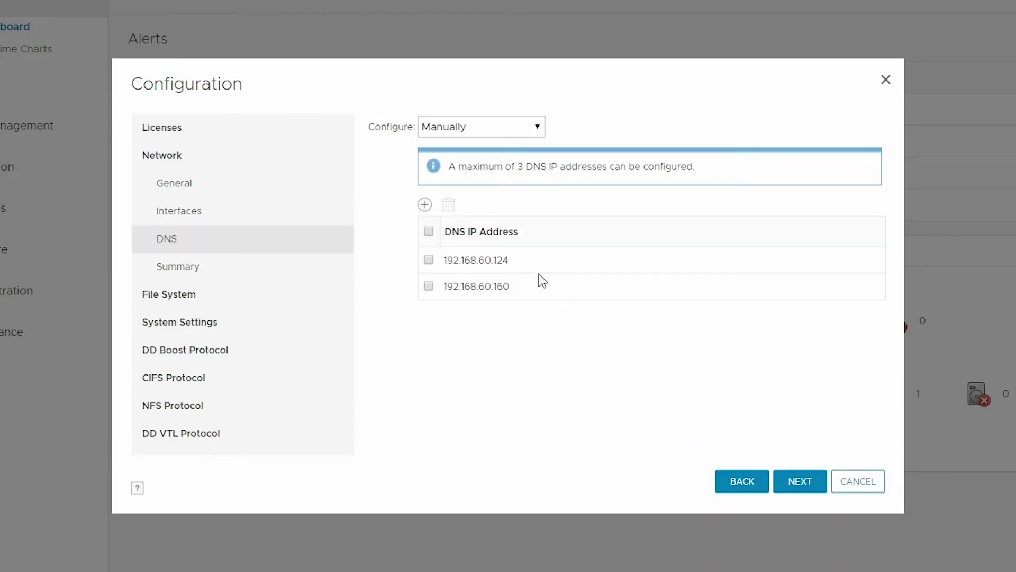
left_click(796, 481)
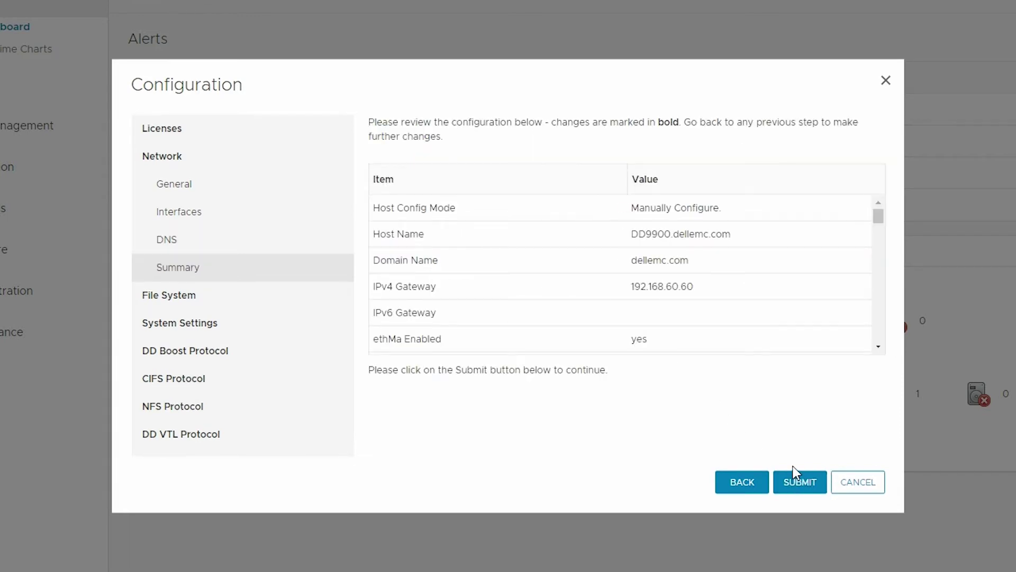
left_click(799, 483)
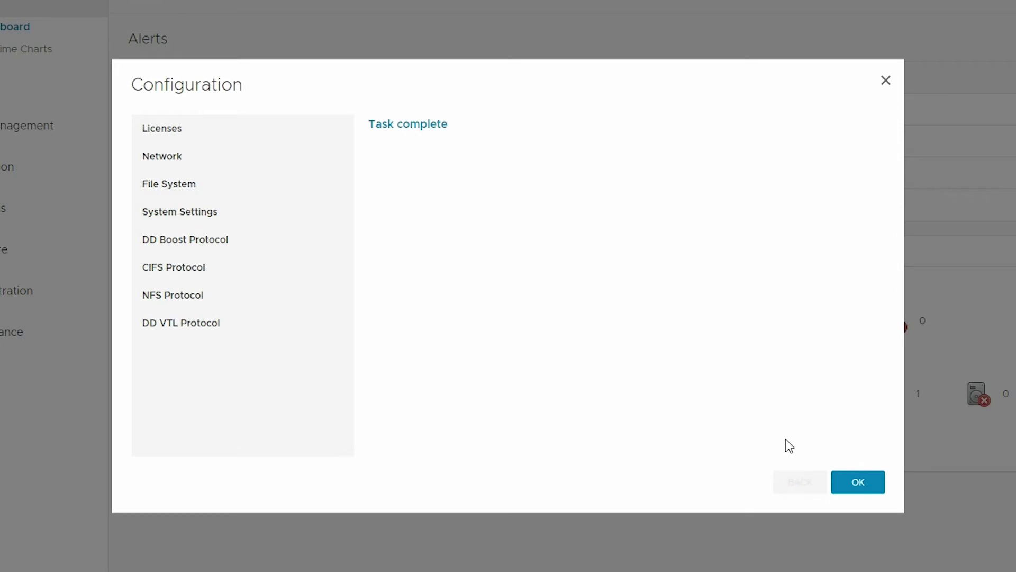
left_click(858, 483)
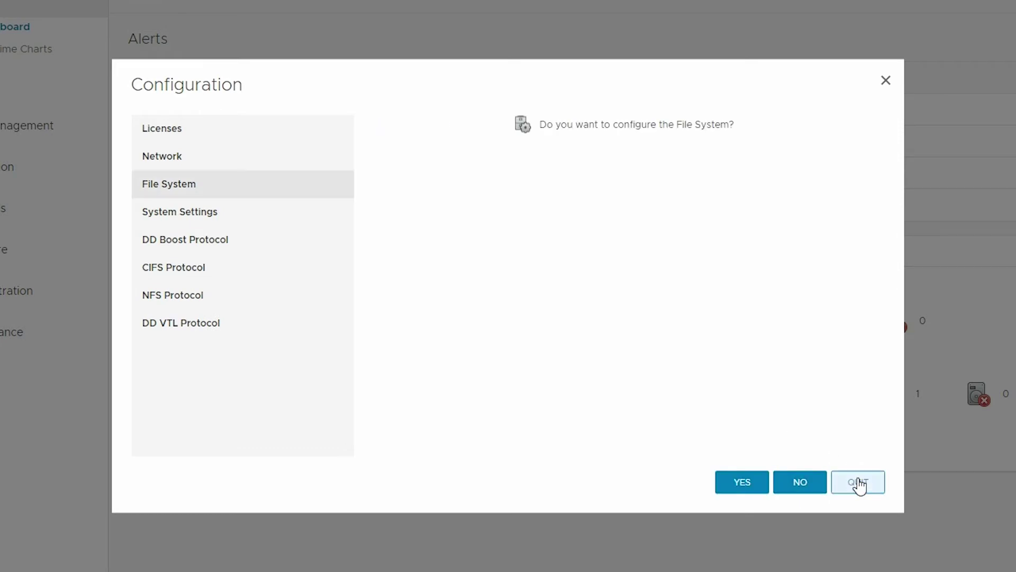
- Create and enable the file system on the Active Tier of DS60 shelves
left_click(744, 482)
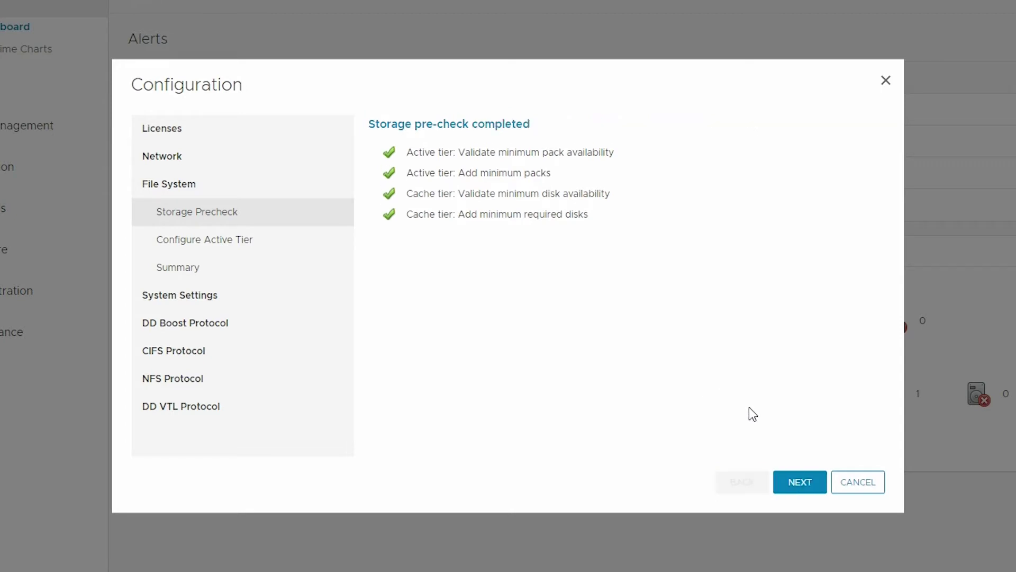
left_click(799, 484)
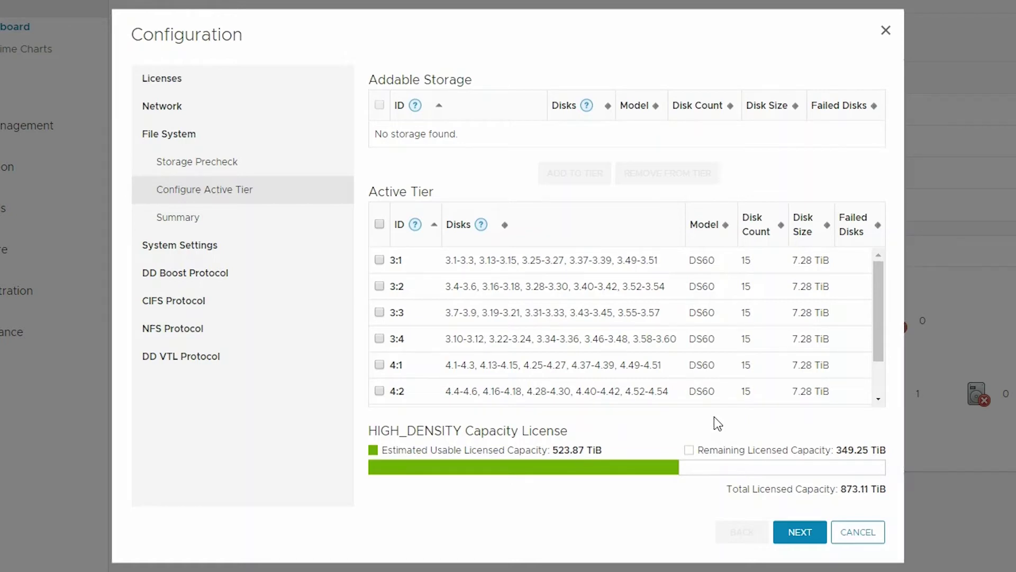
left_click_drag(877, 285, 879, 365)
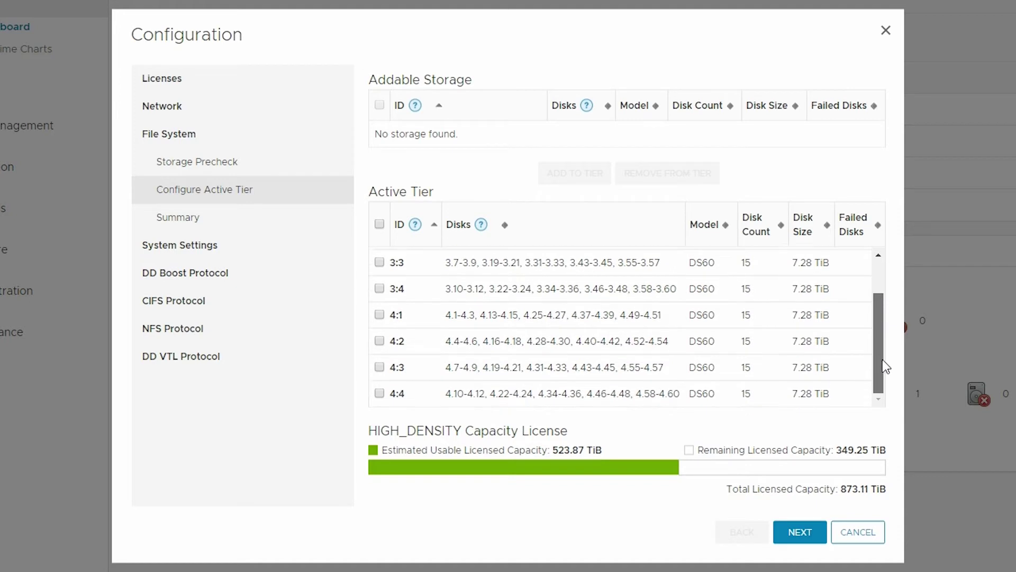
left_click(799, 524)
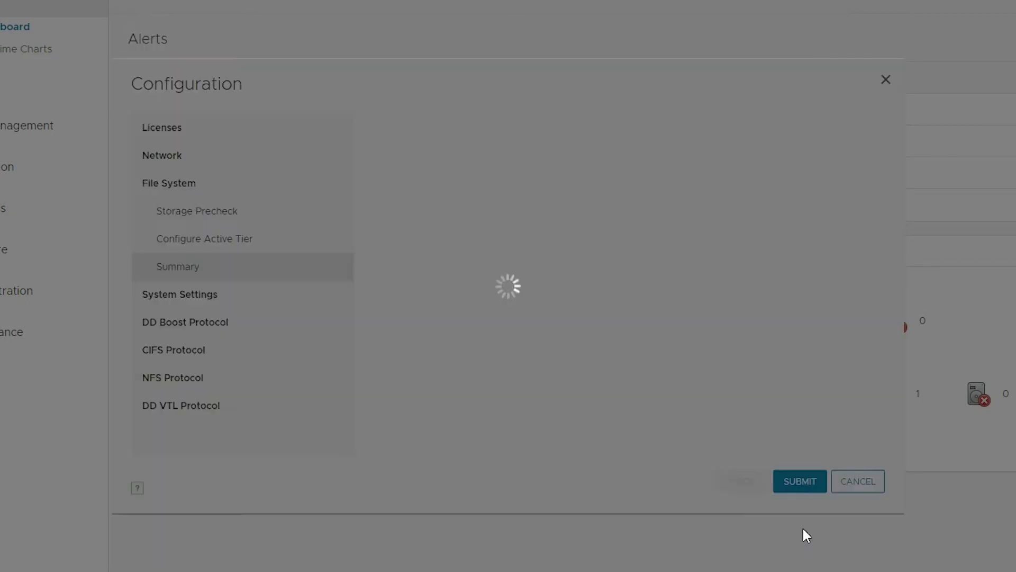
left_click(799, 482)
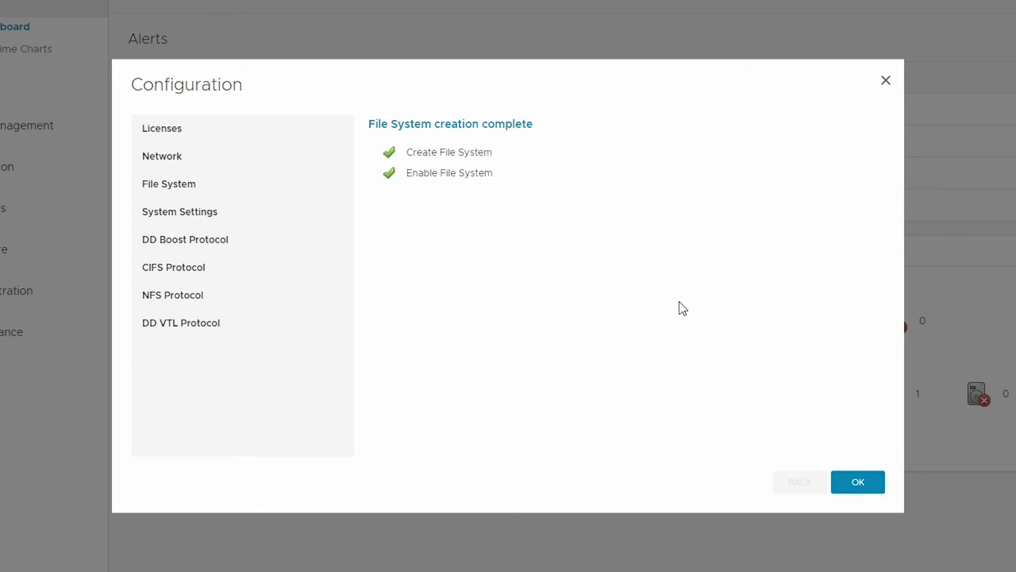
- Submit the system settings for admin email, mail server, and alert notifications
left_click(873, 484)
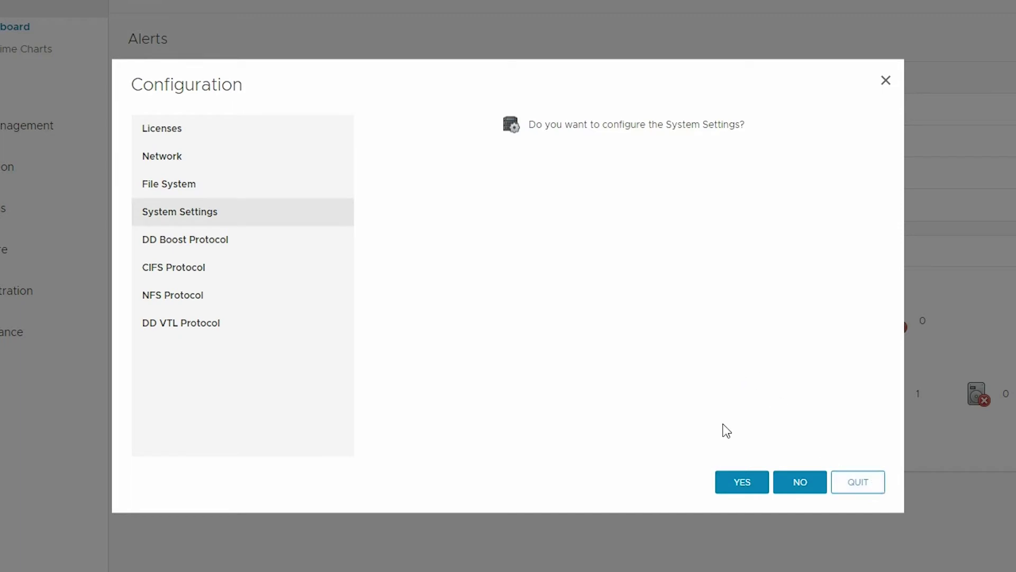
left_click(730, 489)
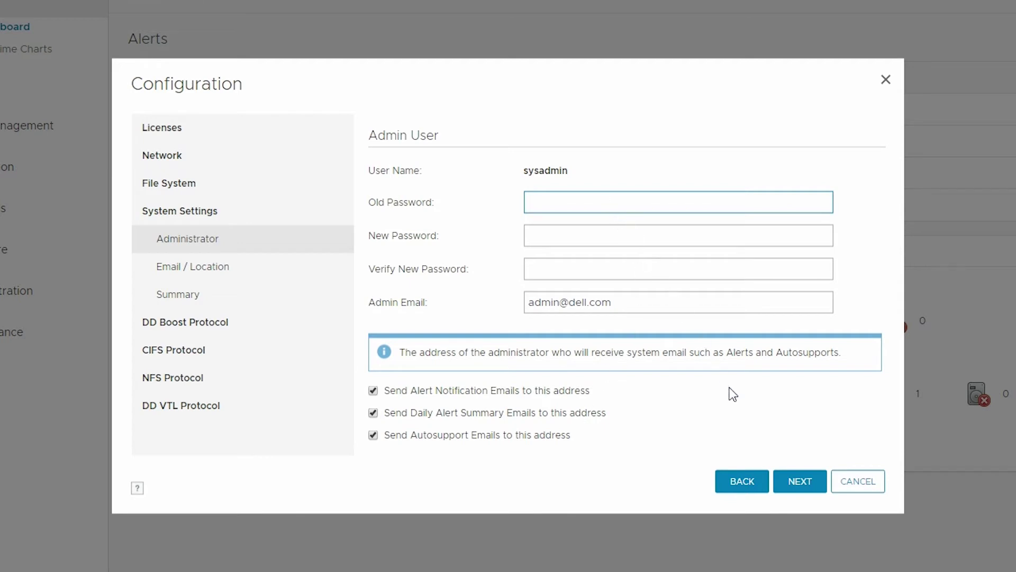
left_click(807, 493)
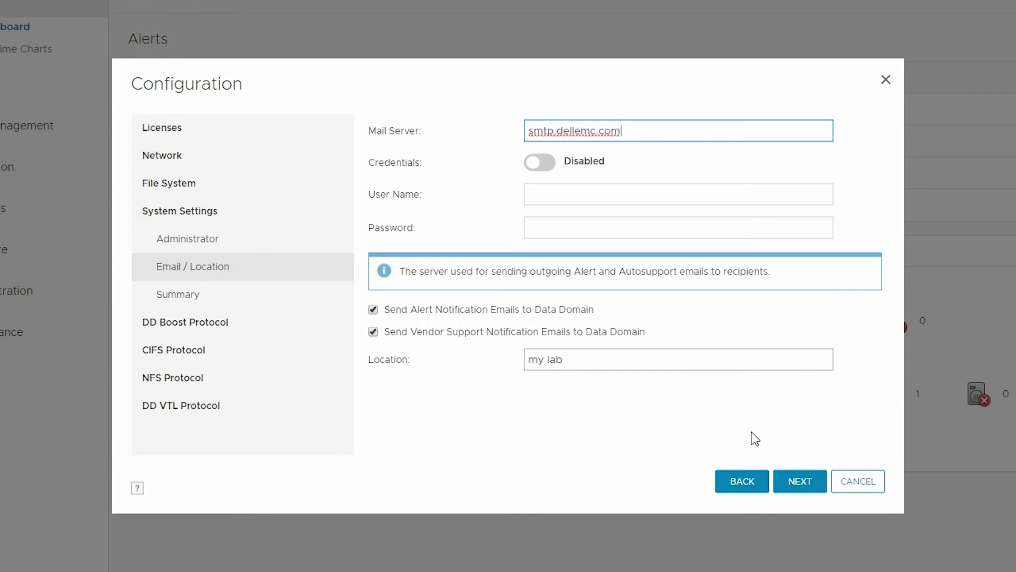
left_click(806, 488)
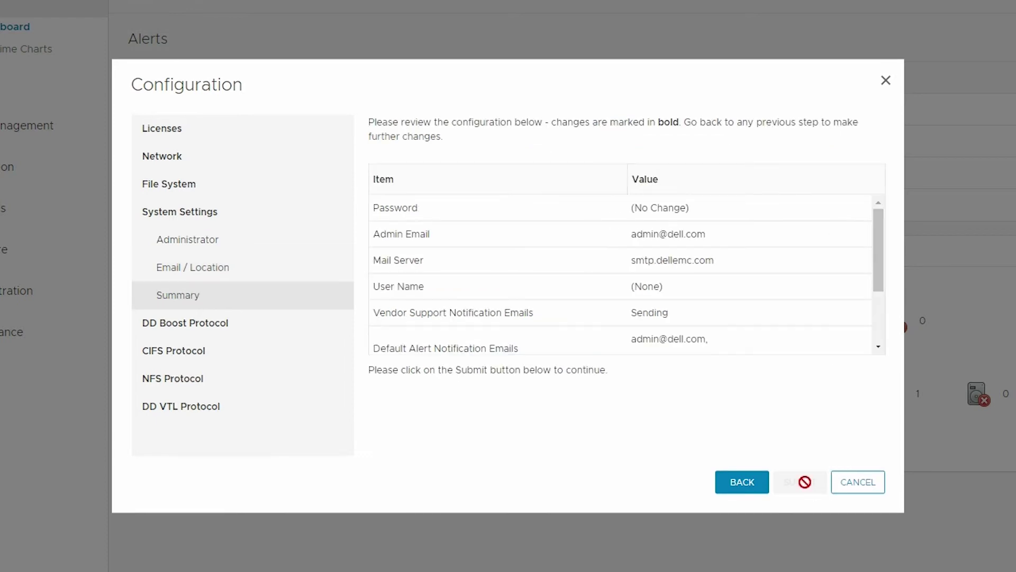
left_click(806, 488)
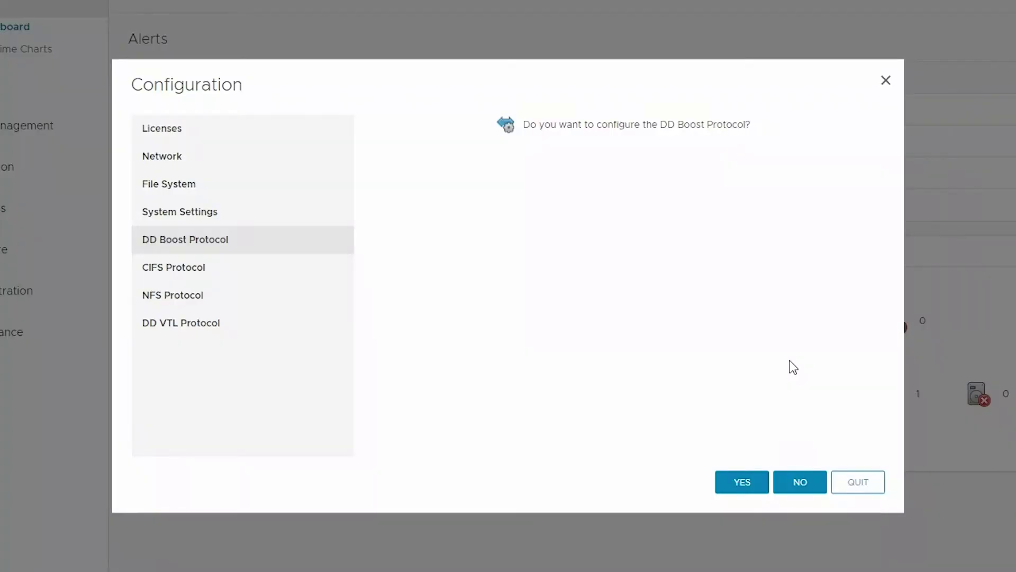
- Enable DD Boost with StorageUnit1 owned by boostuser and Fibre Channel group AccessGroup-DDBoost
left_click(729, 482)
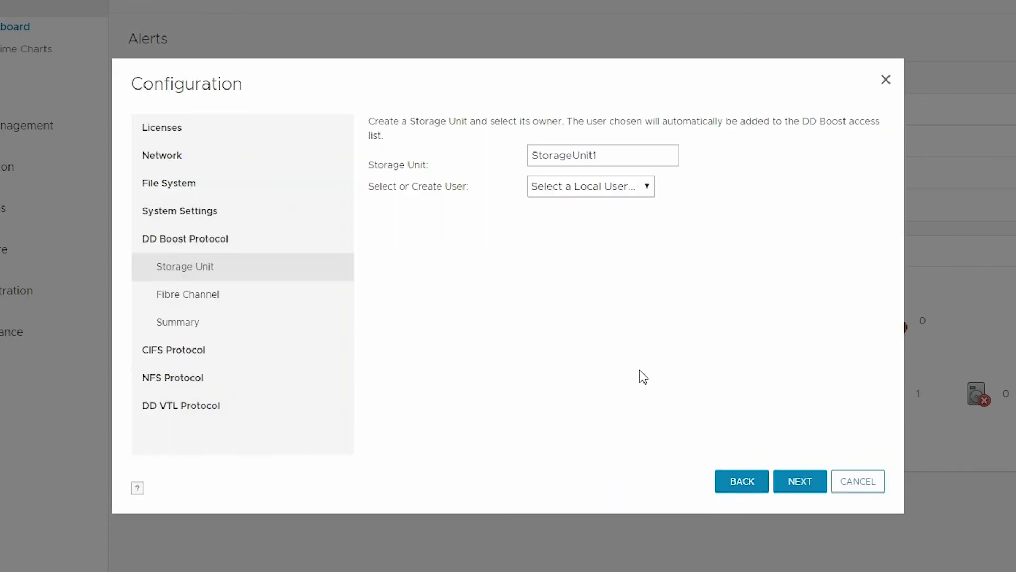
left_click(617, 191)
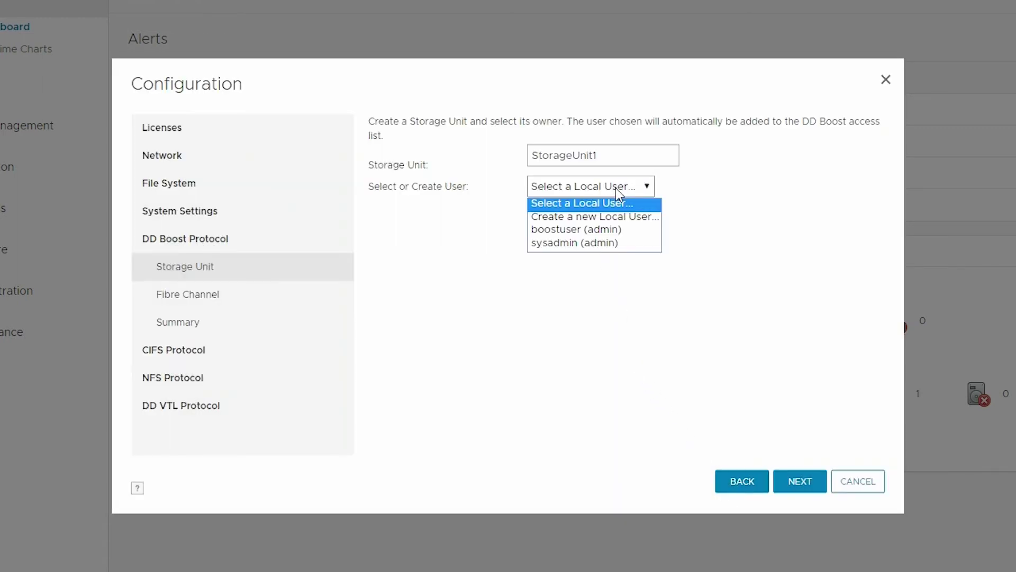
left_click(613, 229)
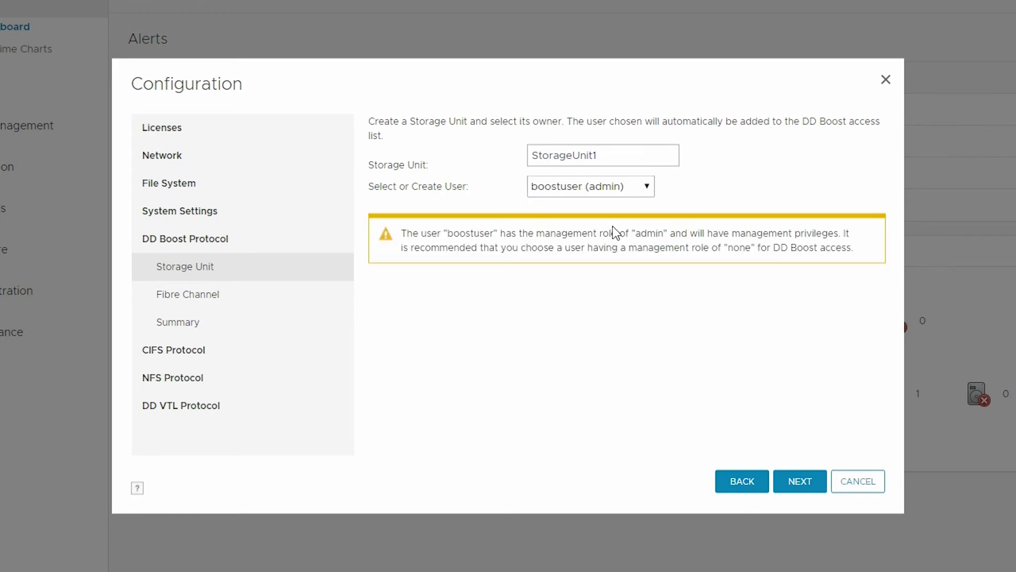
left_click(800, 480)
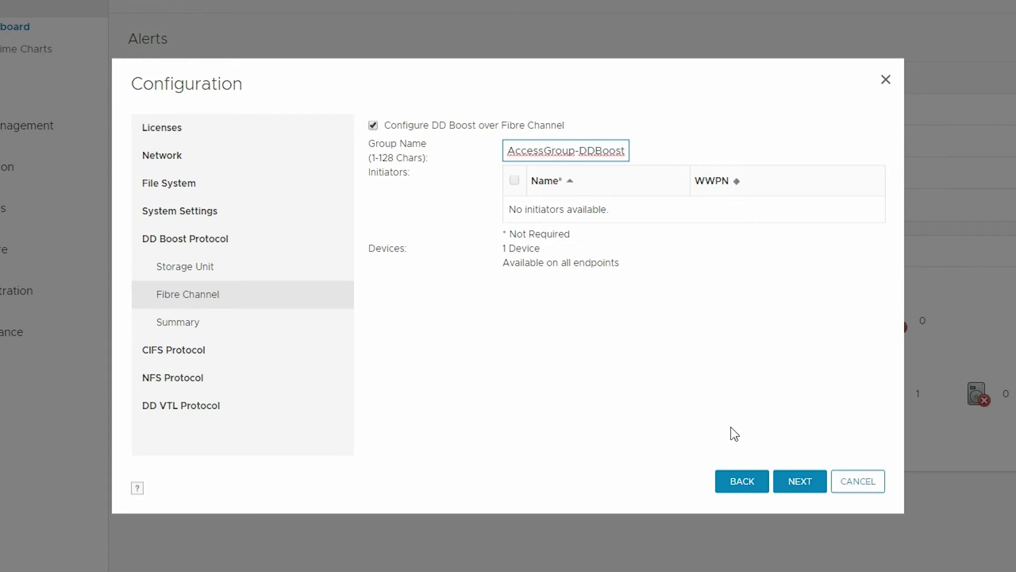
left_click(803, 480)
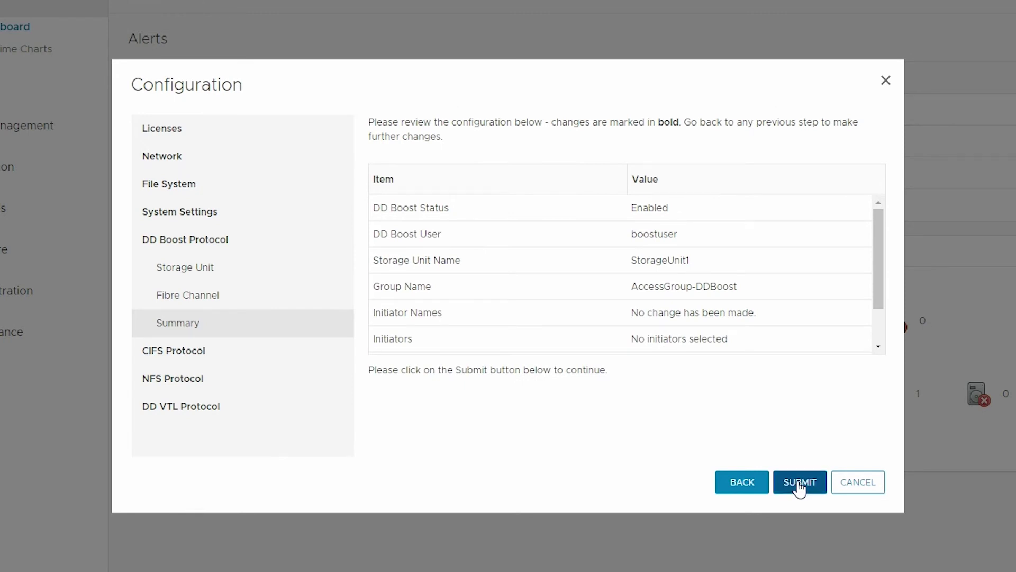
left_click(799, 484)
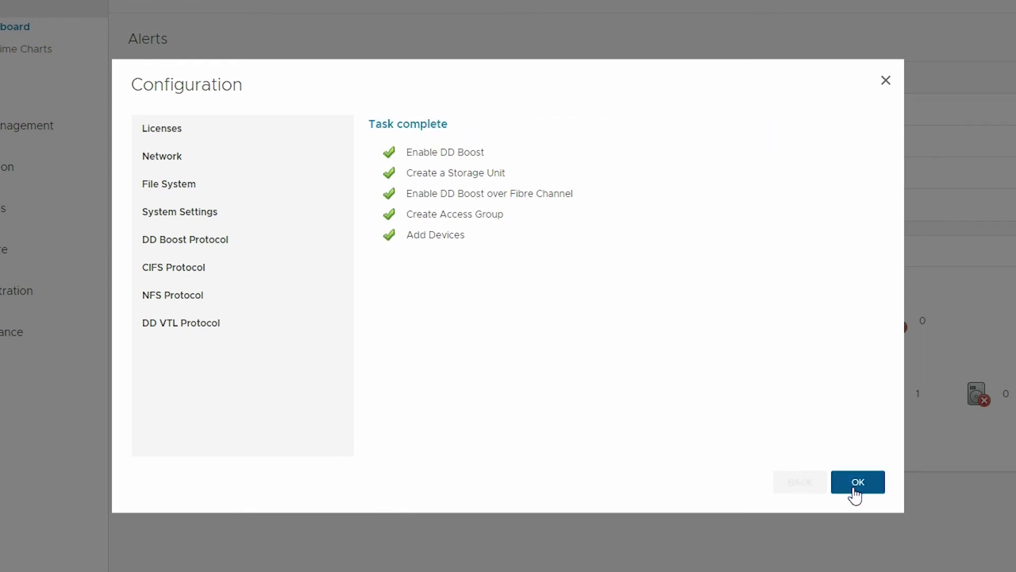
left_click(854, 492)
left_click(744, 483)
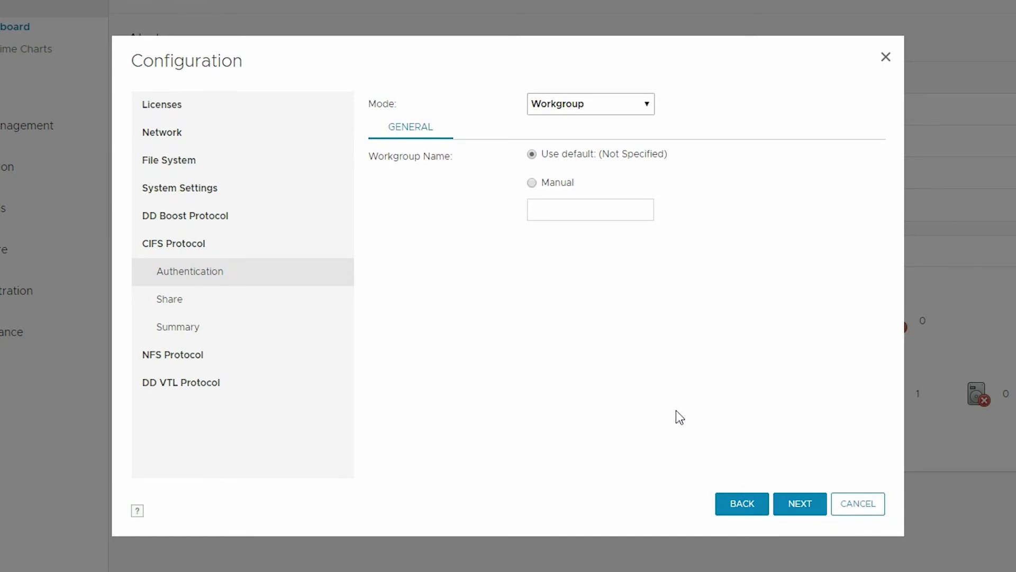
- Create CIFS share cifs1 at /data/col1/cifs1 in the default workgroup, with a new MTree
left_click(805, 504)
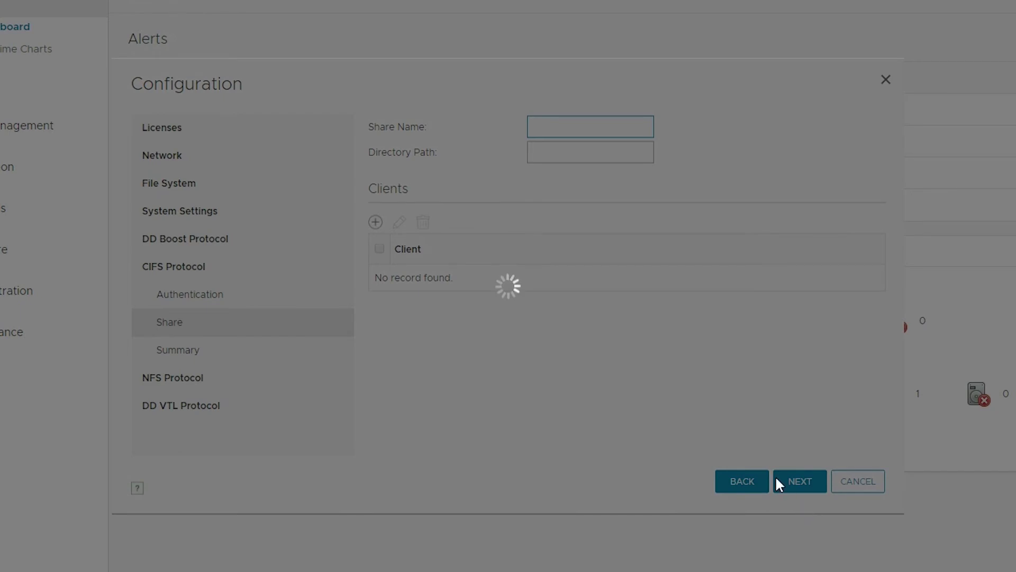
type("cifs1")
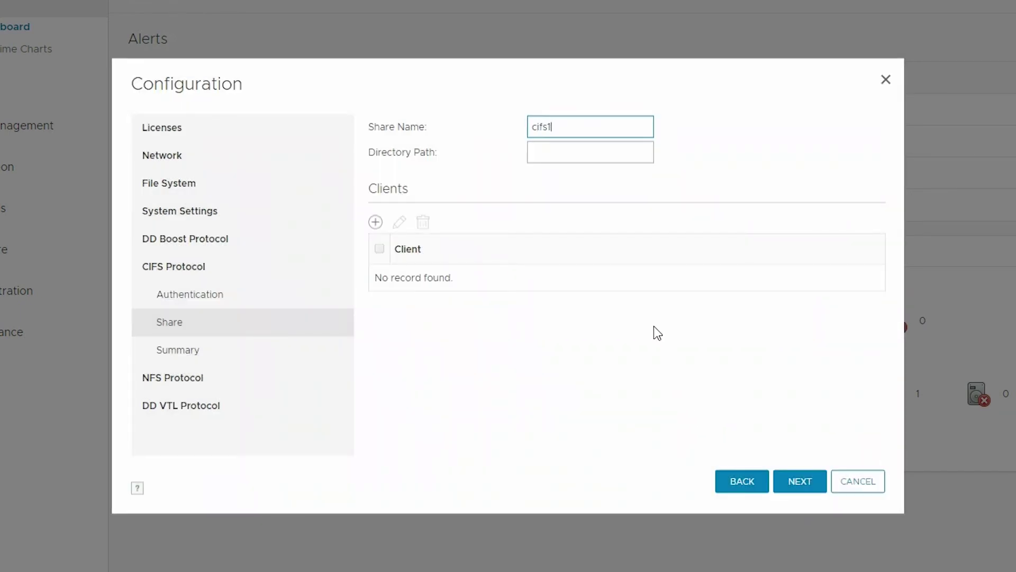
key("Tab")
type("/data/col1/cifs1")
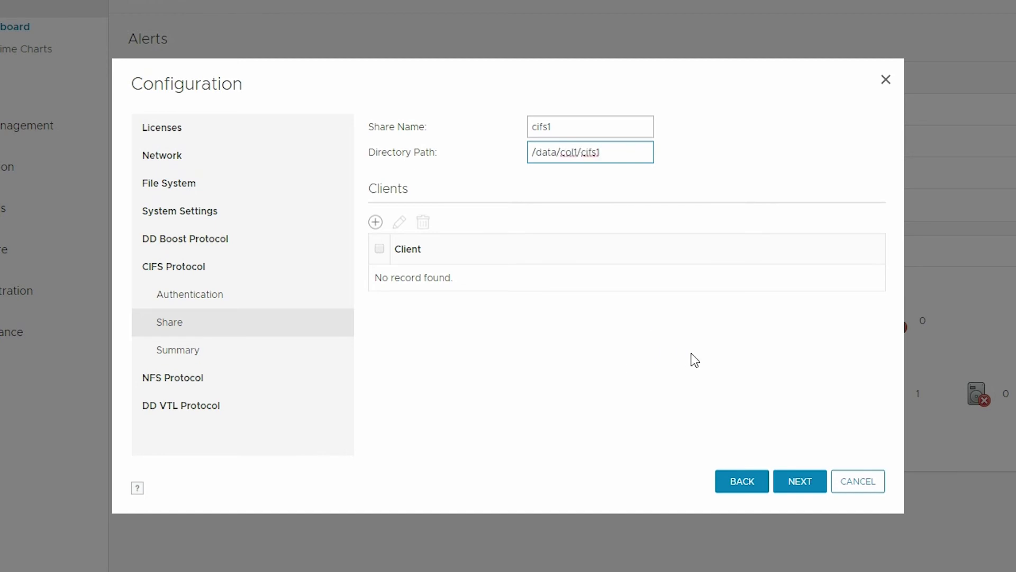
left_click(802, 484)
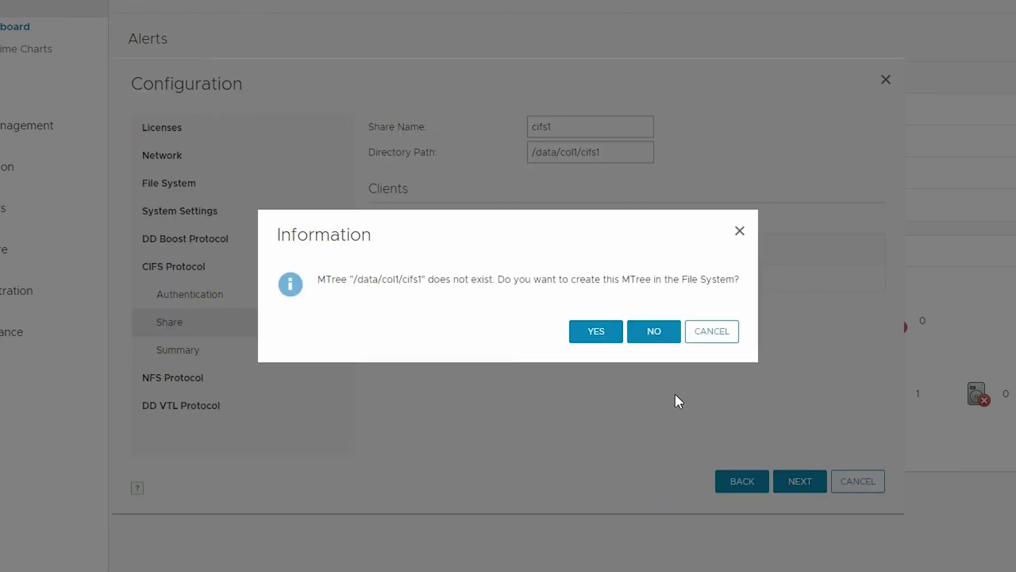
left_click(595, 332)
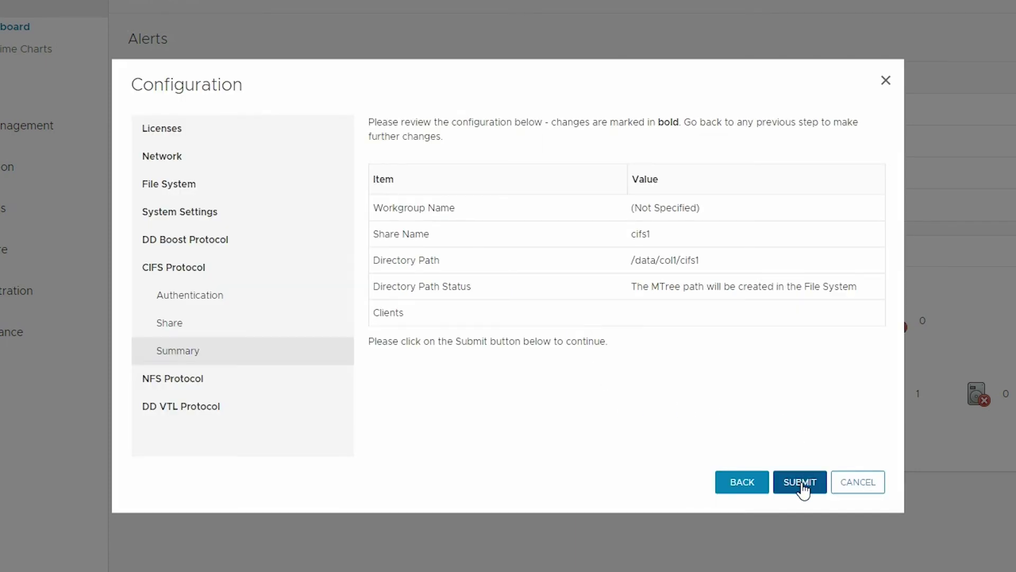
left_click(801, 486)
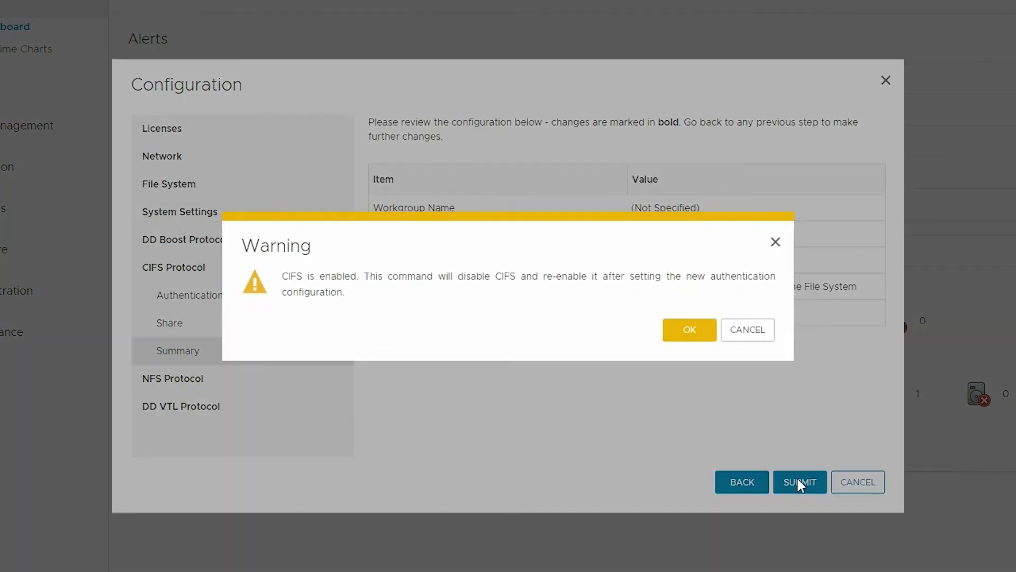
left_click(678, 334)
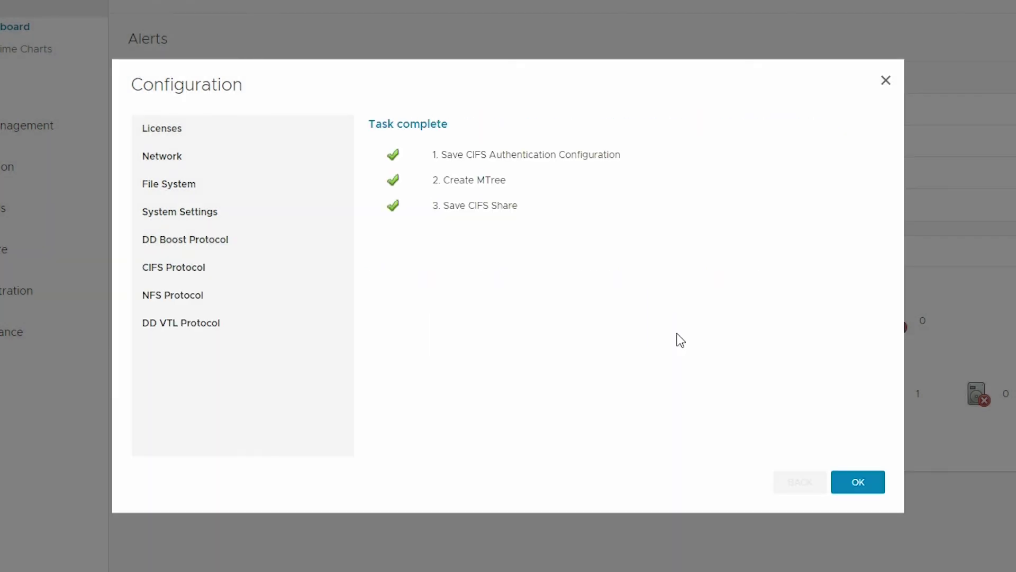
left_click(866, 491)
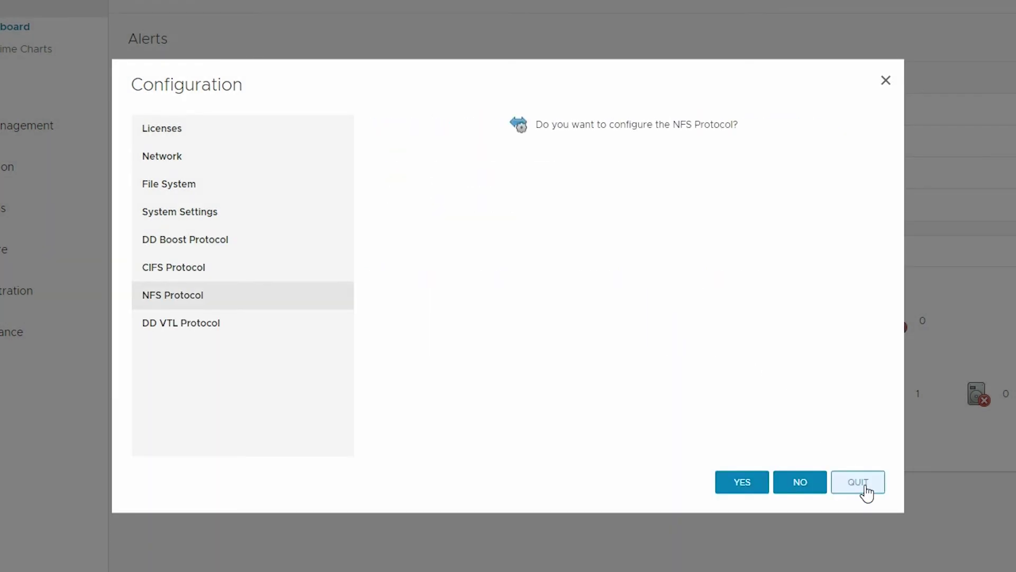
- Create NFS export nfs1 at /data/col1/nfs1 along with its new MTree
left_click(750, 481)
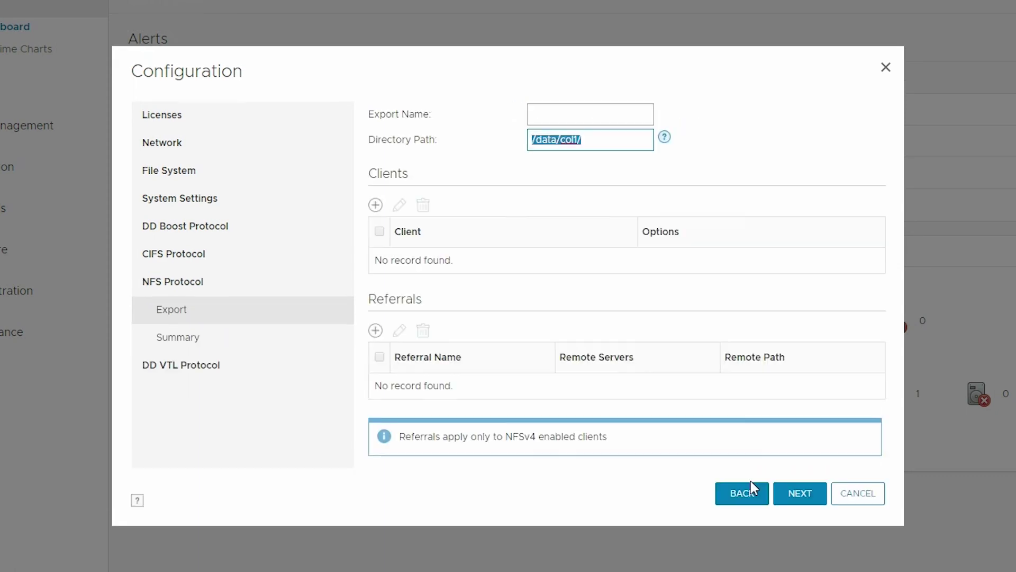
left_click(568, 113)
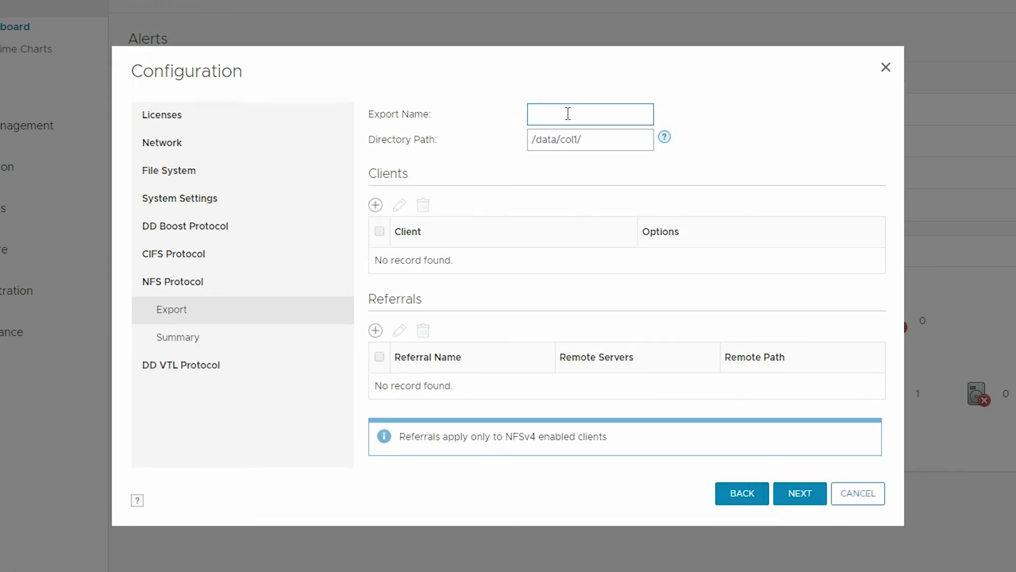
type("nfs1")
left_click(620, 141)
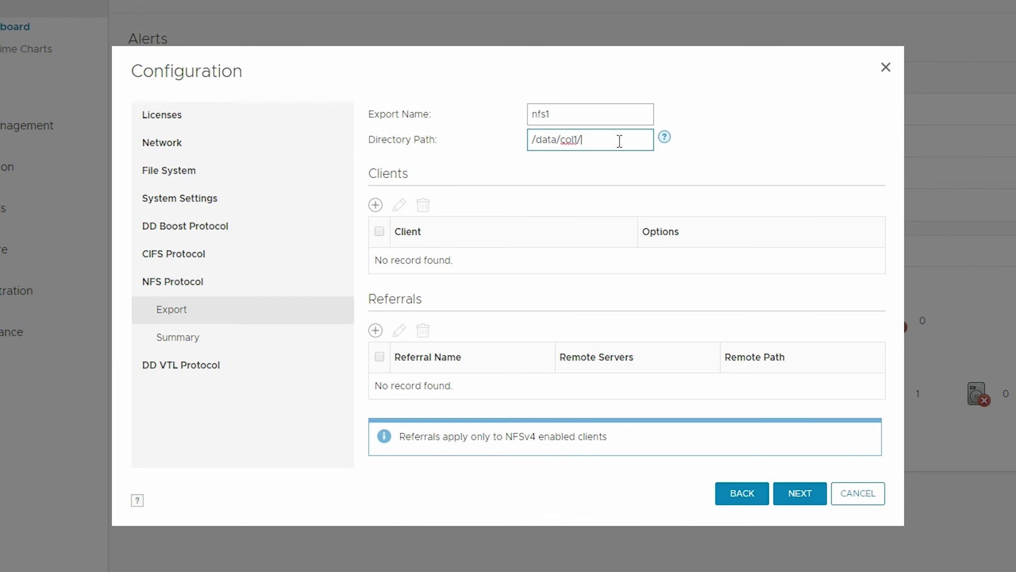
type("nfs1")
left_click(802, 497)
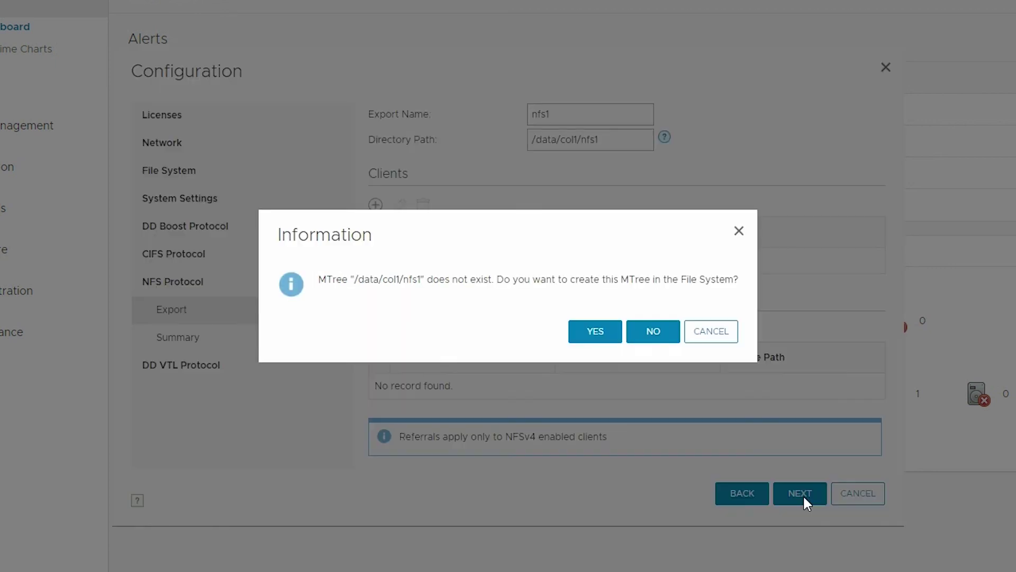
left_click(594, 338)
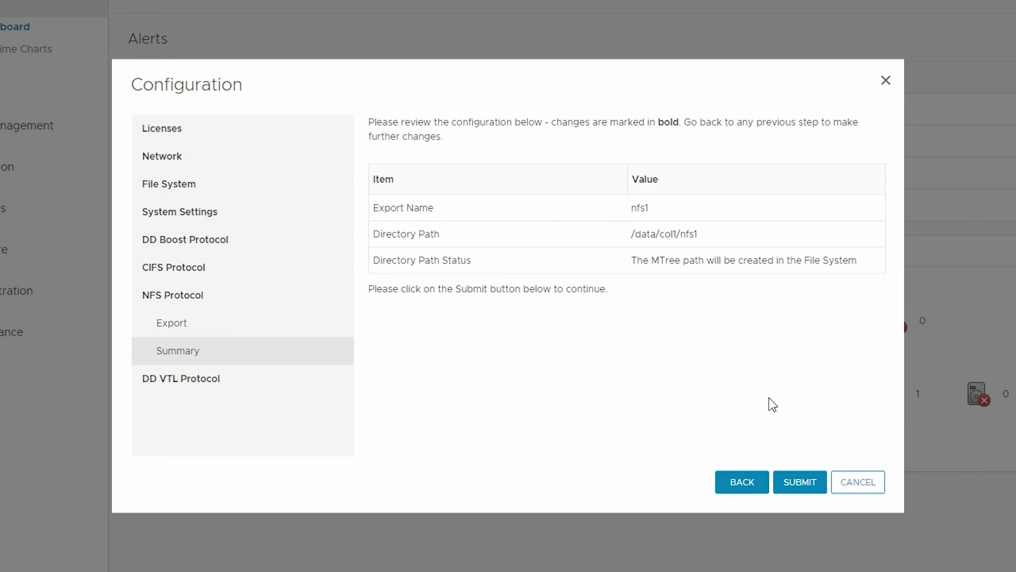
left_click(801, 482)
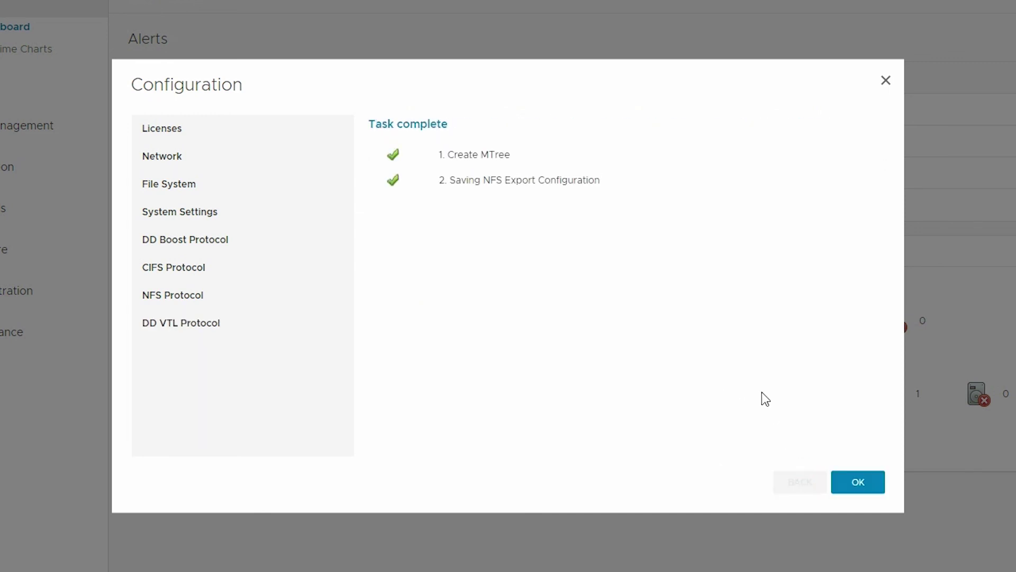
left_click(862, 483)
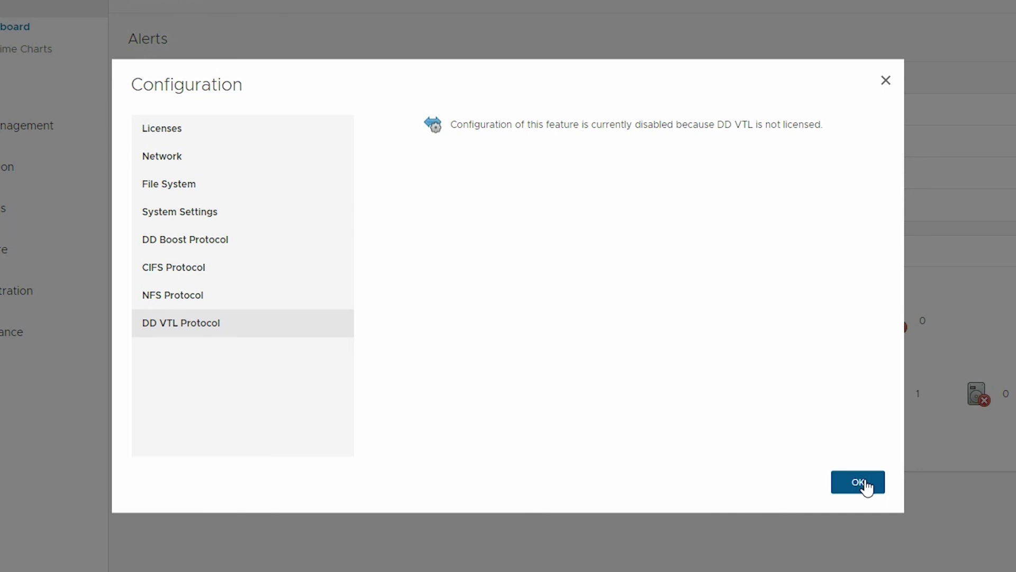
- Dismiss the unlicensed DD VTL page to close the wizard and show the Dashboard
left_click(867, 483)
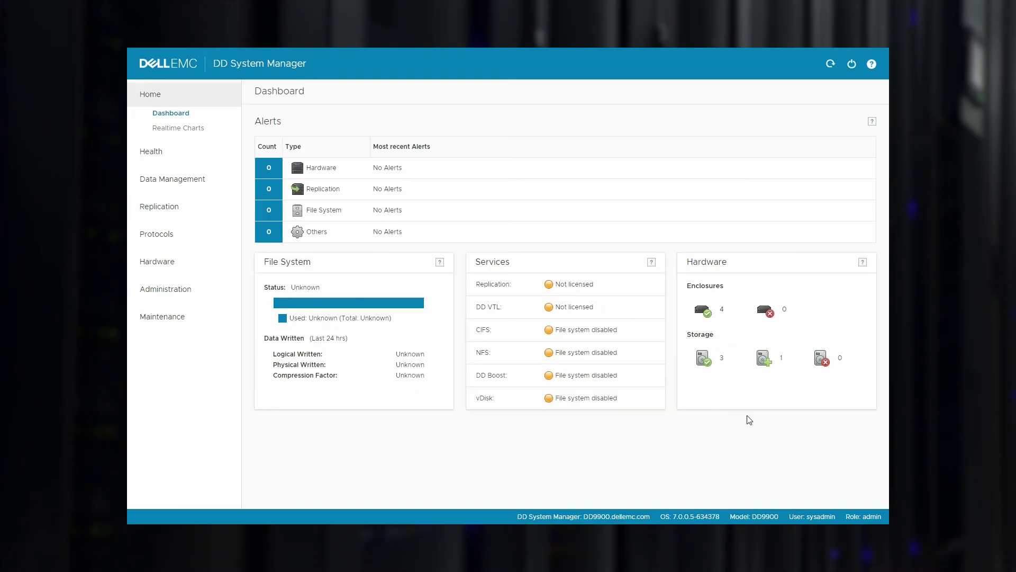